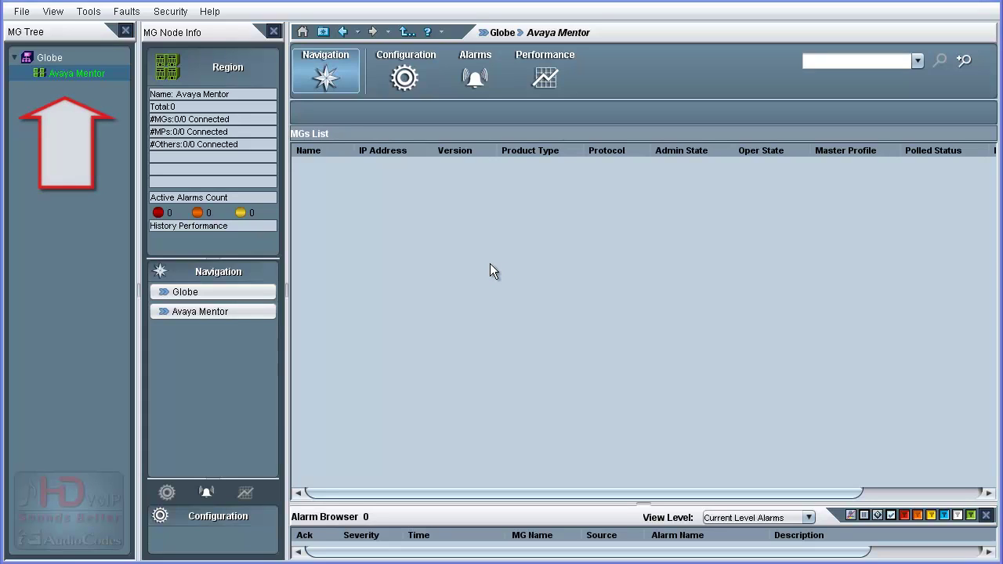
Add media gateway m3k01oc3 with IP 135.122.55.156 under the Avaya Mentor region.
right_click(77, 74)
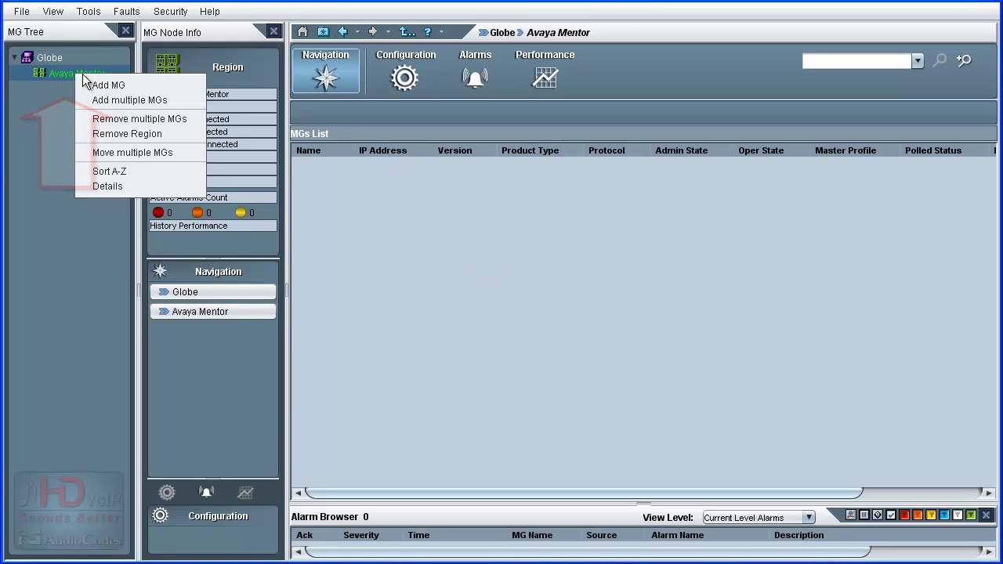
left_click(143, 87)
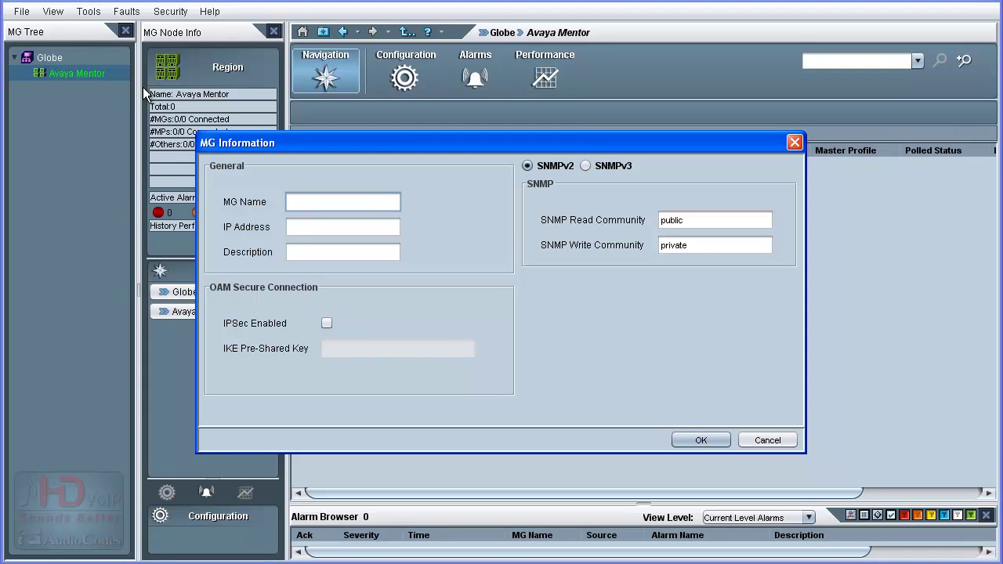
type("m3k01oc3")
key("Tab")
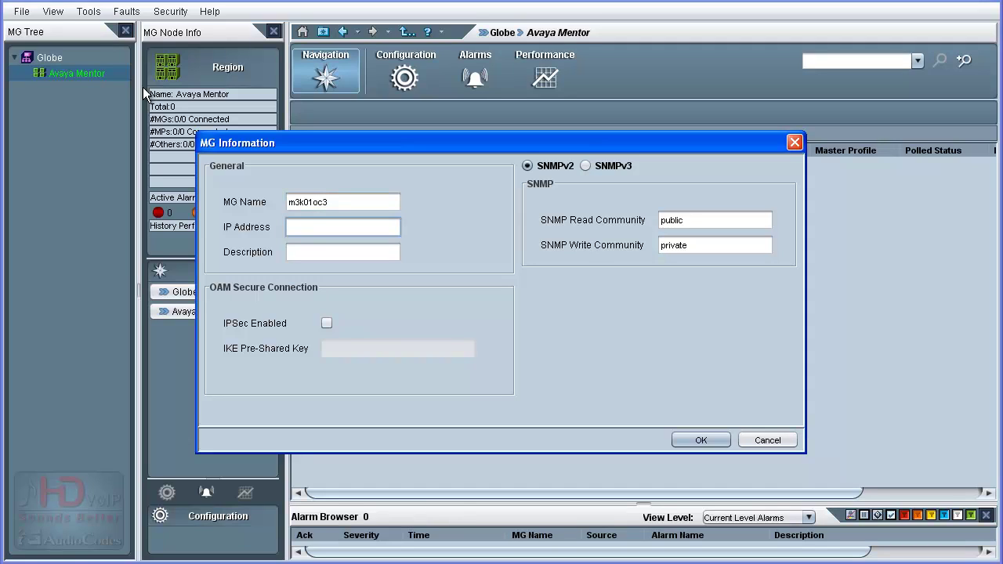
type("135.122.55.156")
key("Tab")
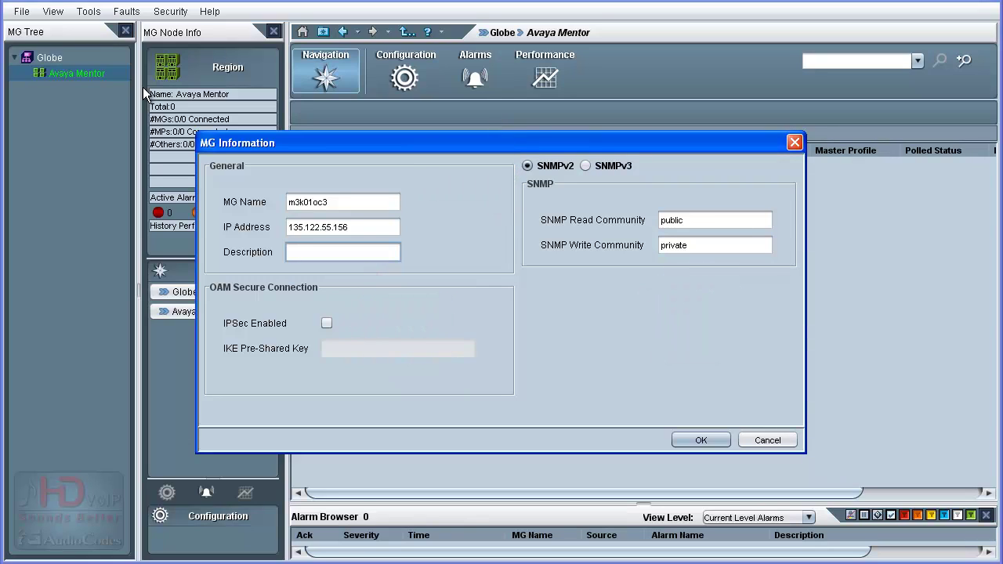
left_click(681, 441)
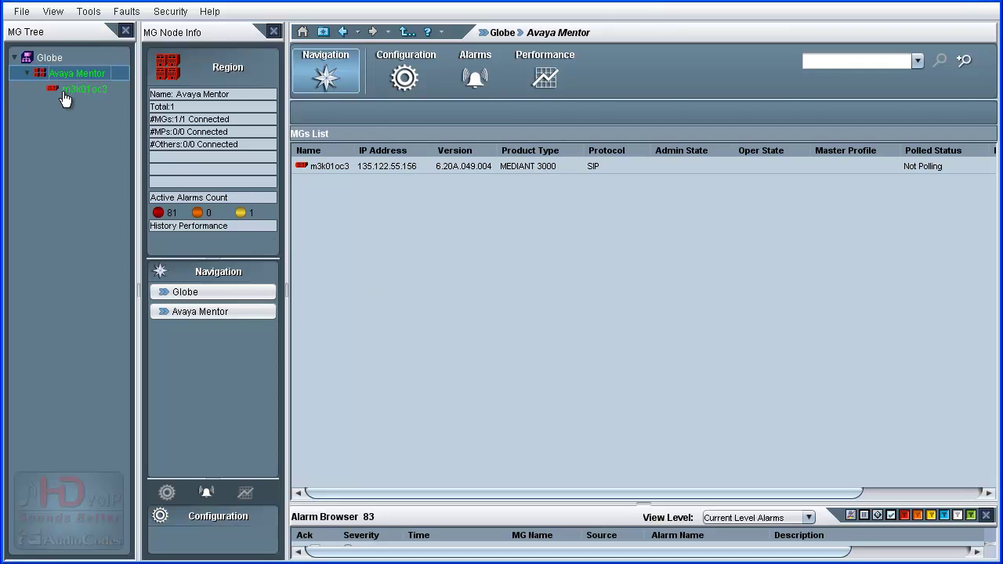
Select gateway m3k01oc3 and navigate down to its VoIP > Network level.
left_click(63, 90)
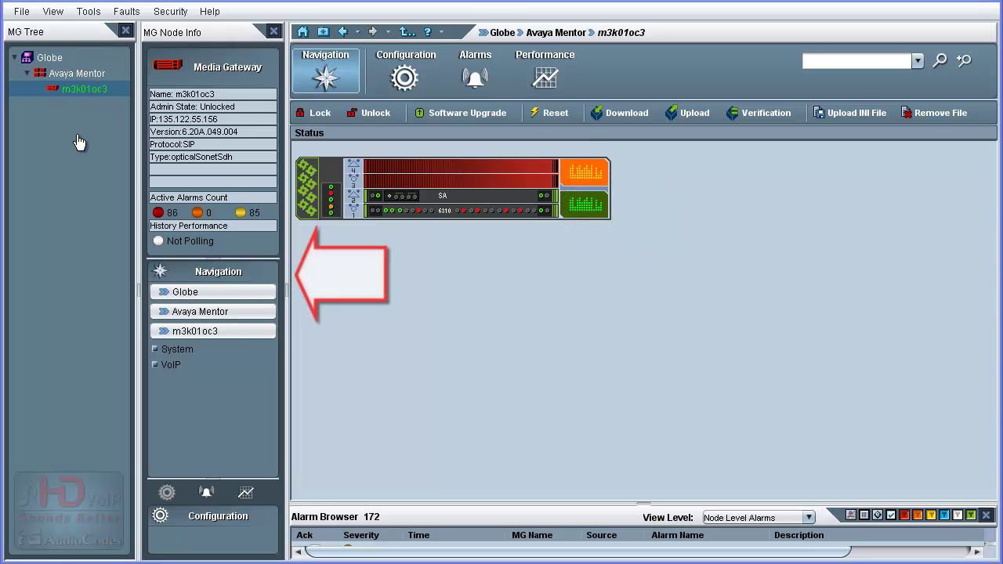
left_click(171, 365)
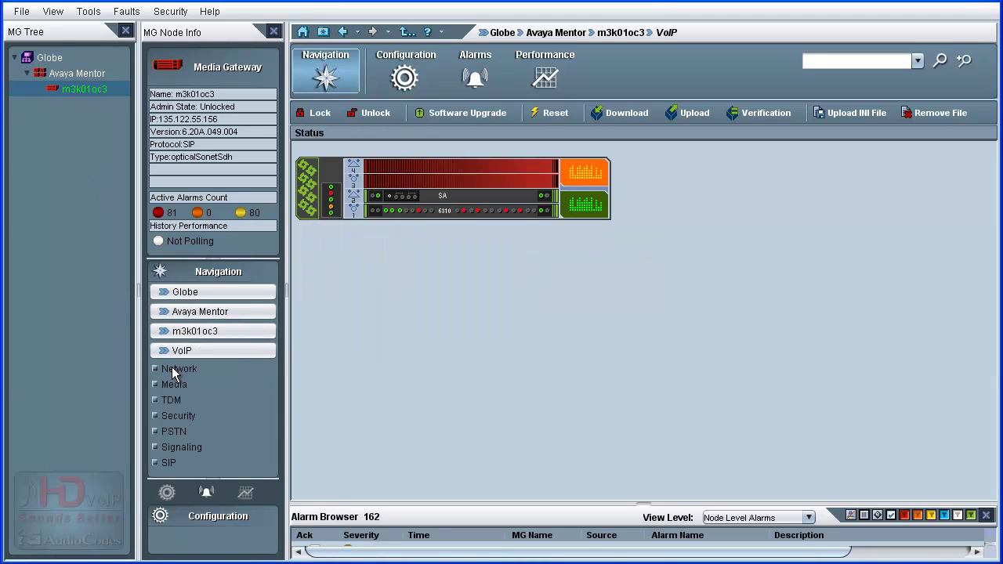
left_click(173, 370)
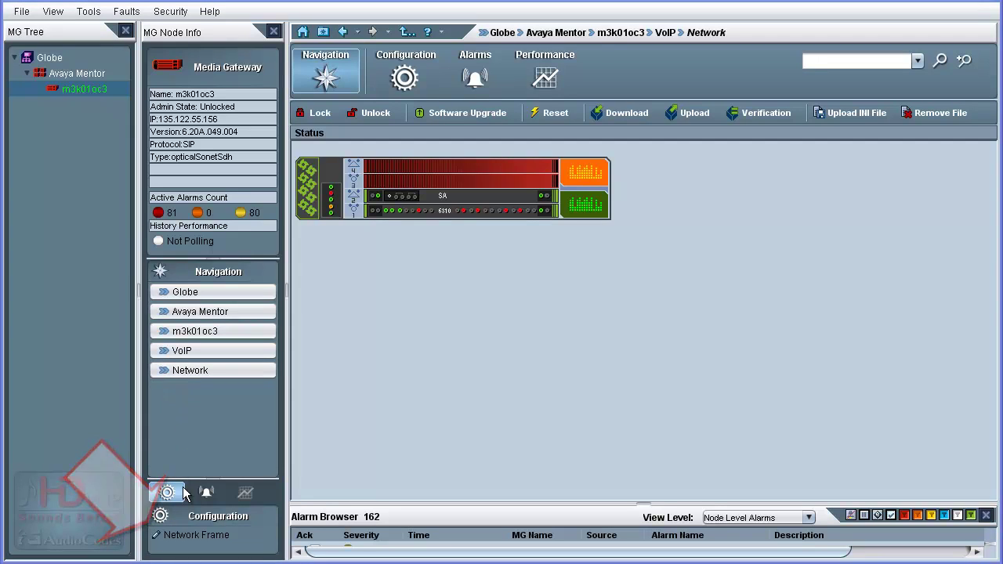
Open IP Interface Settings under Network Frame and add a new interface row, confirming with Yes.
left_click(188, 536)
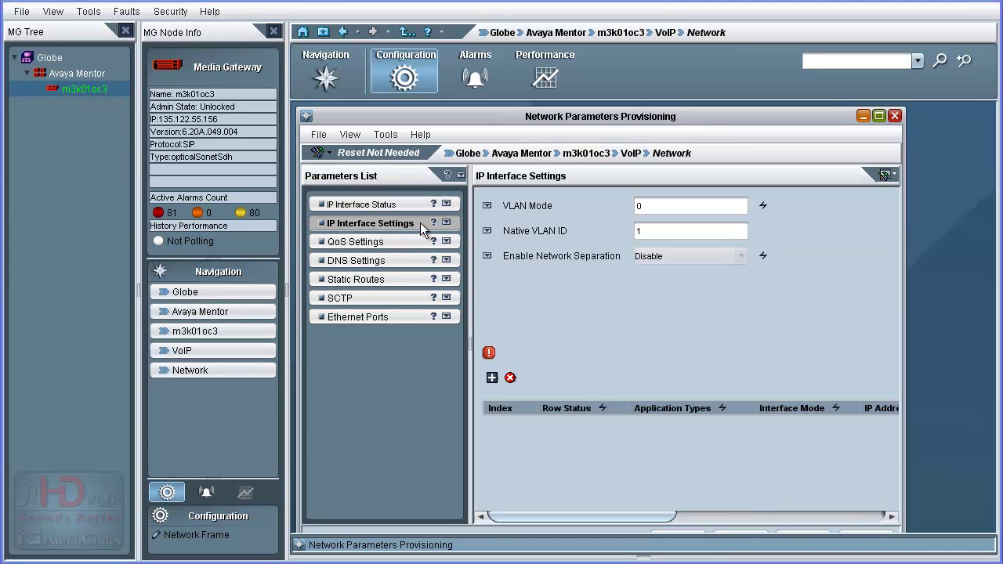
left_click(492, 379)
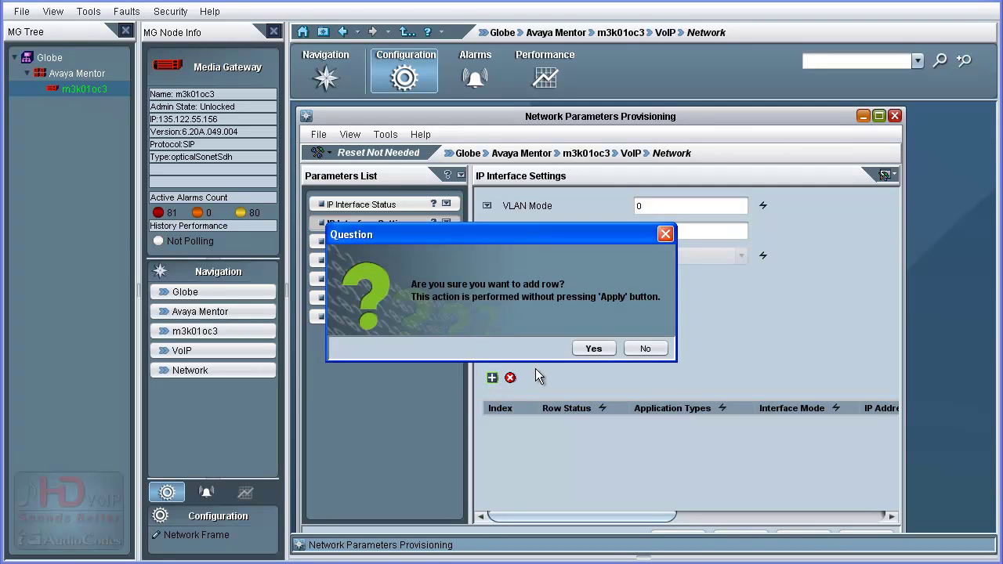
left_click(592, 349)
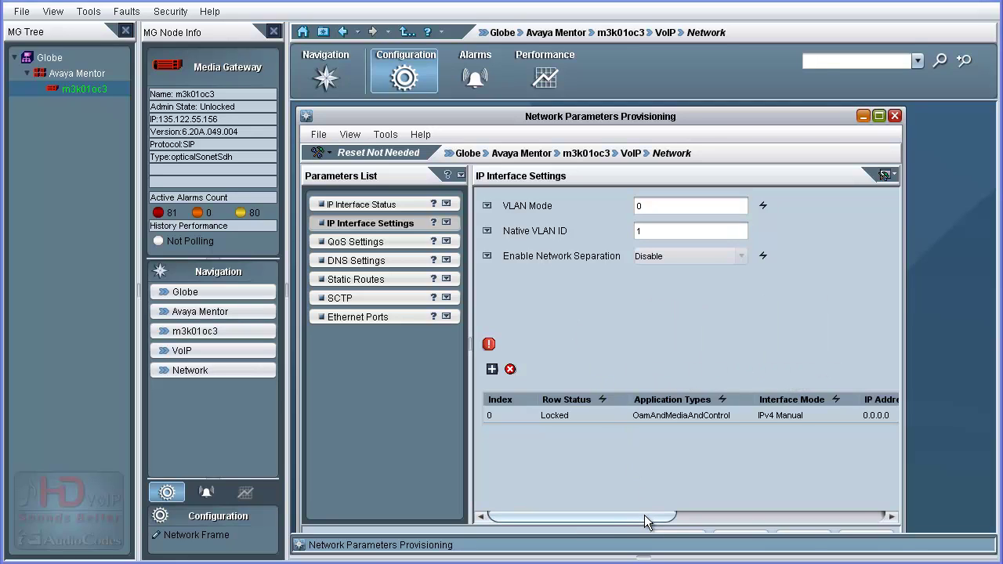
Set the new interface's IP address to 135.122.55.155 and its prefix length to 28.
left_click_drag(608, 523, 754, 523)
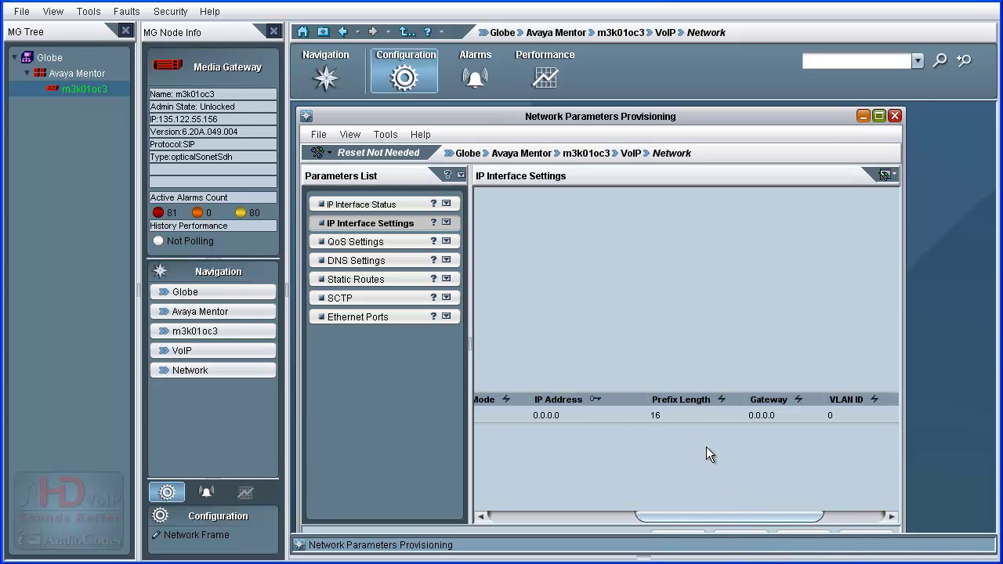
double_click(555, 413)
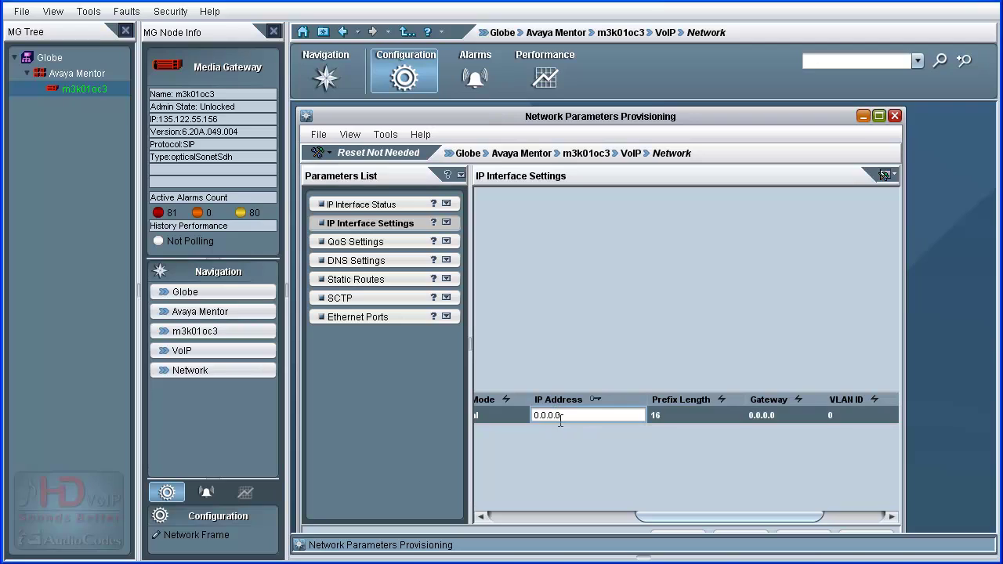
left_click_drag(560, 415, 525, 409)
type("135.122.55.155")
double_click(663, 418)
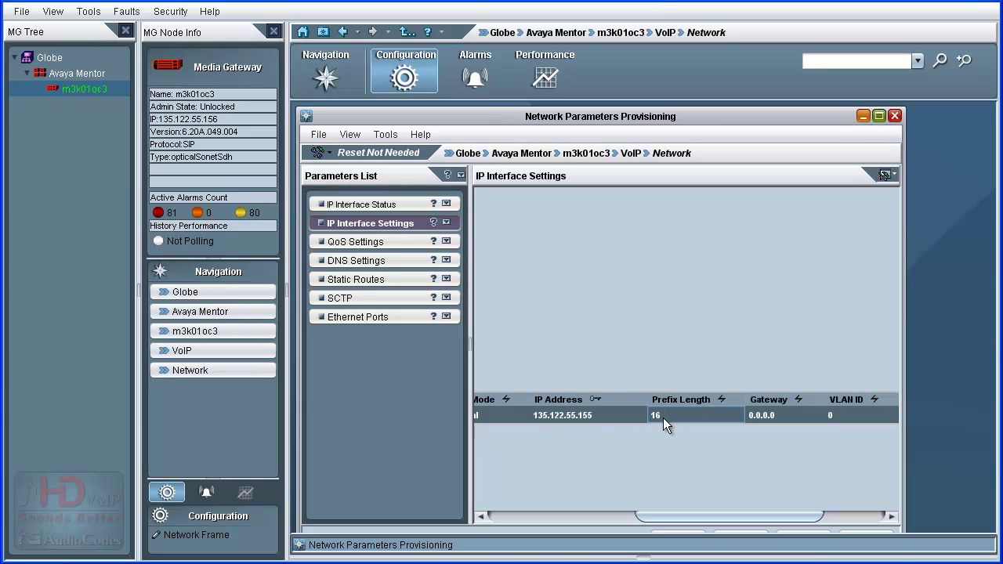
left_click_drag(666, 417, 648, 419)
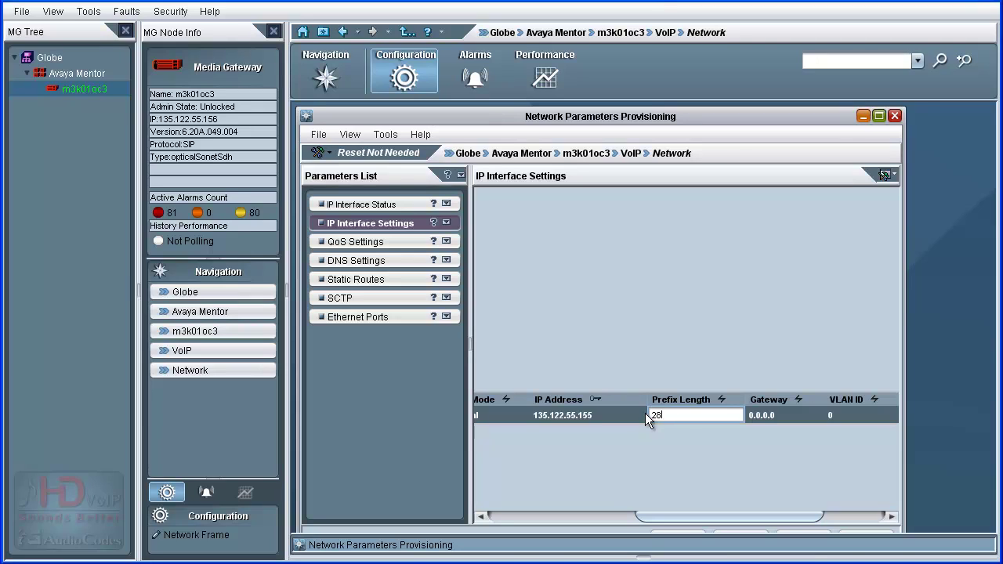
Set gateway 135.122.55.145 and interface name m3k01oc3oam, then save the row.
double_click(768, 414)
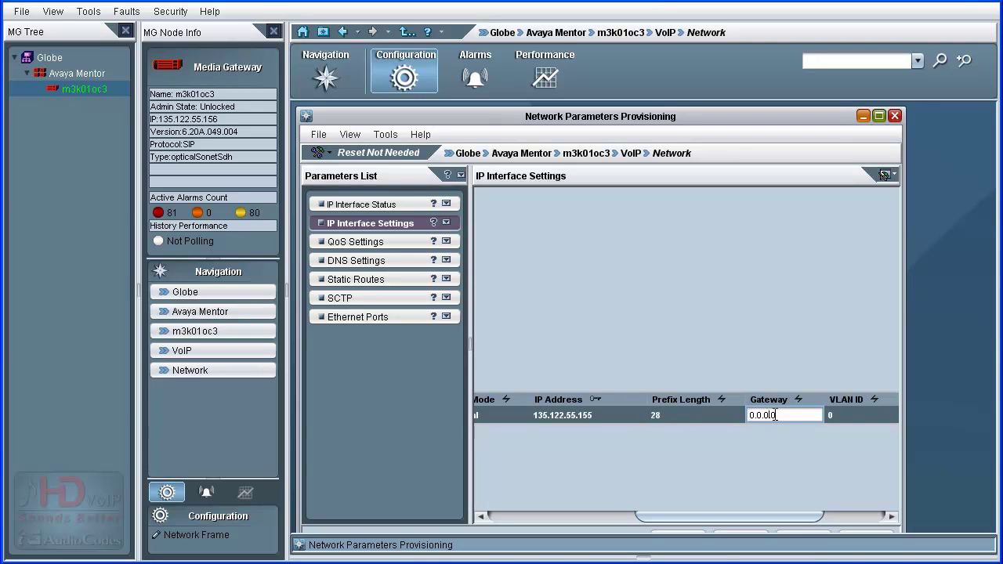
left_click_drag(776, 415, 744, 408)
type("135.122.55.145")
left_click_drag(765, 515, 838, 518)
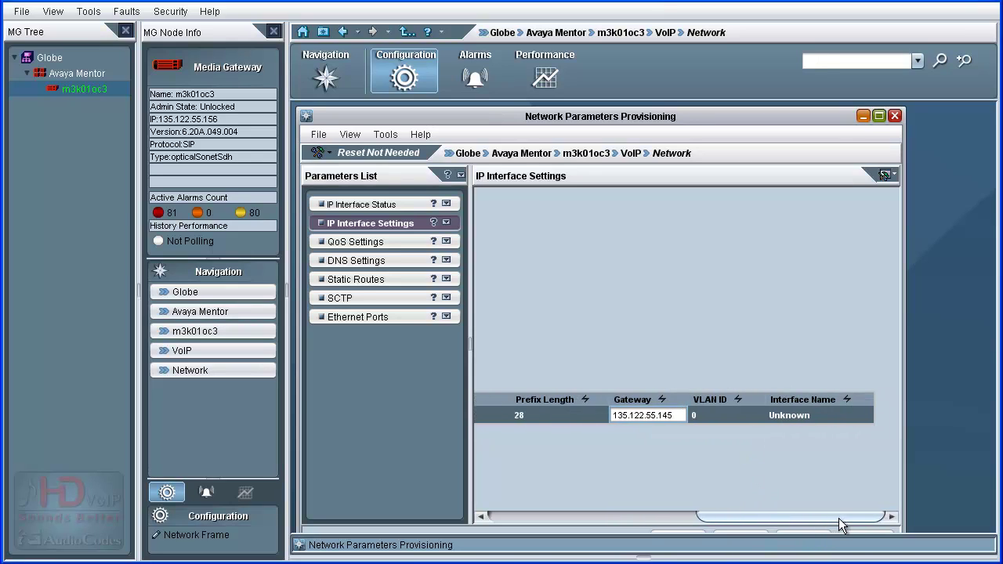
double_click(811, 418)
left_click_drag(811, 418, 742, 409)
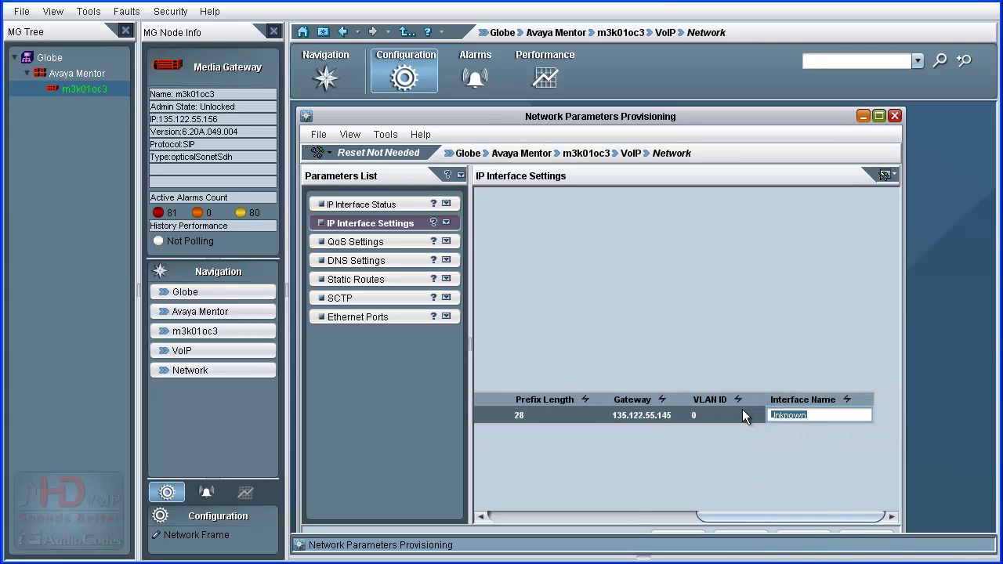
type("m3k01oc3oam")
left_click_drag(744, 121, 744, 102)
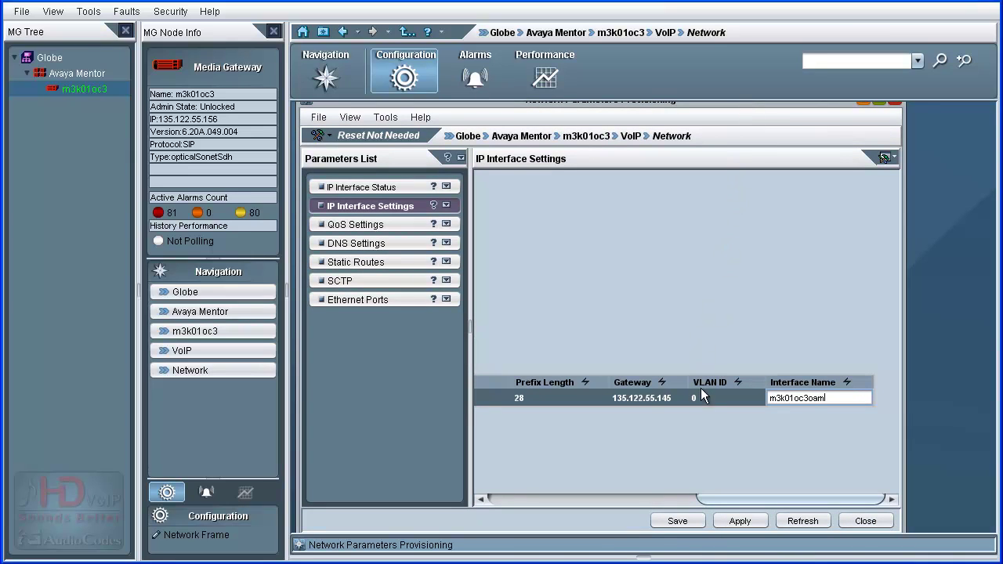
left_click(679, 520)
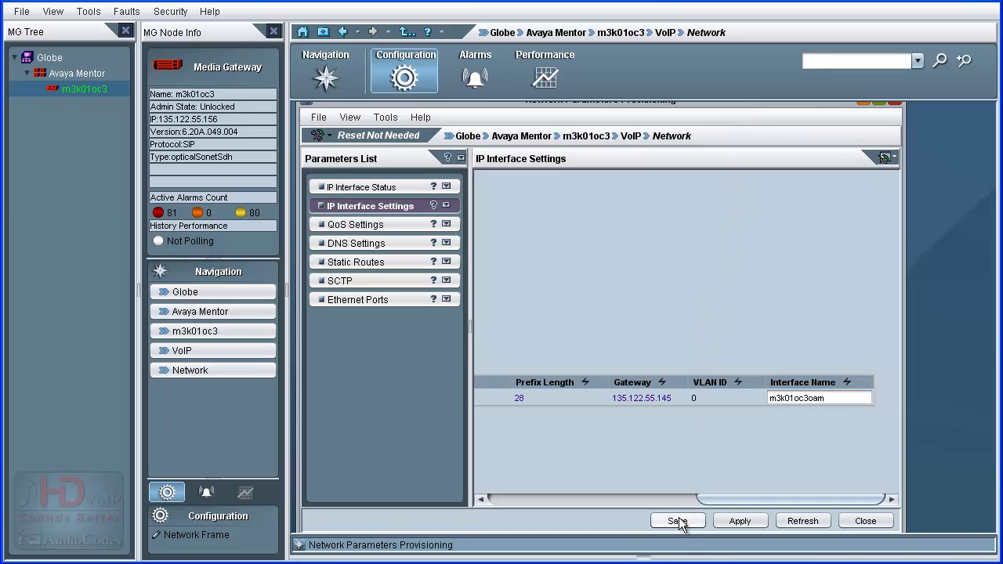
Apply the interface settings, accept the offline-parameters warning, and close Network Parameters Provisioning.
left_click(757, 530)
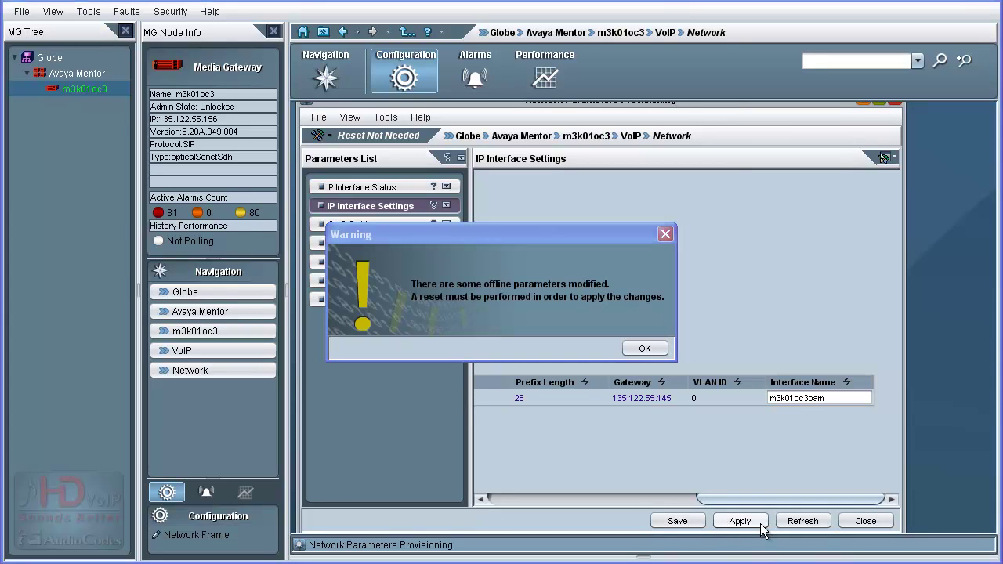
left_click(660, 352)
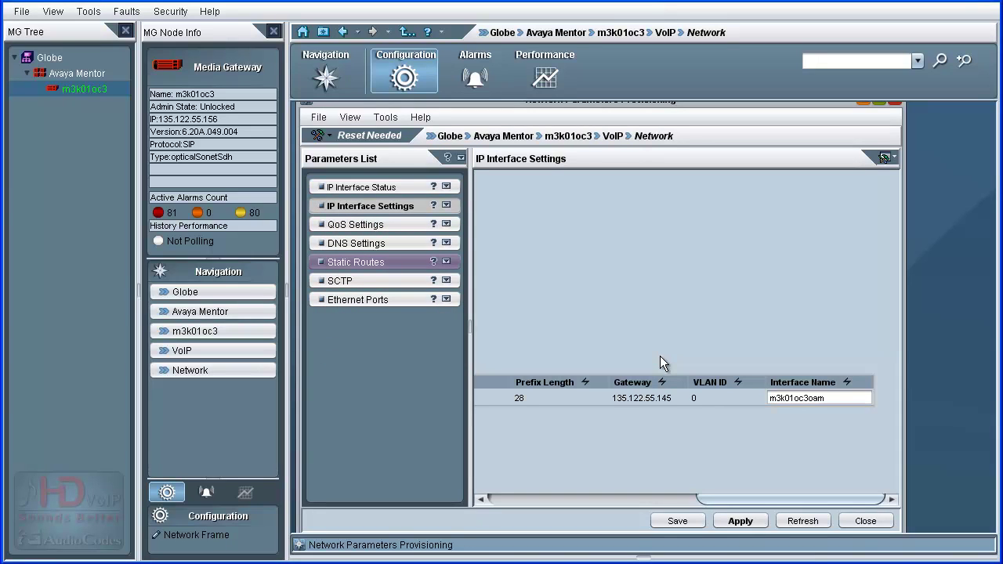
left_click_drag(716, 494, 508, 500)
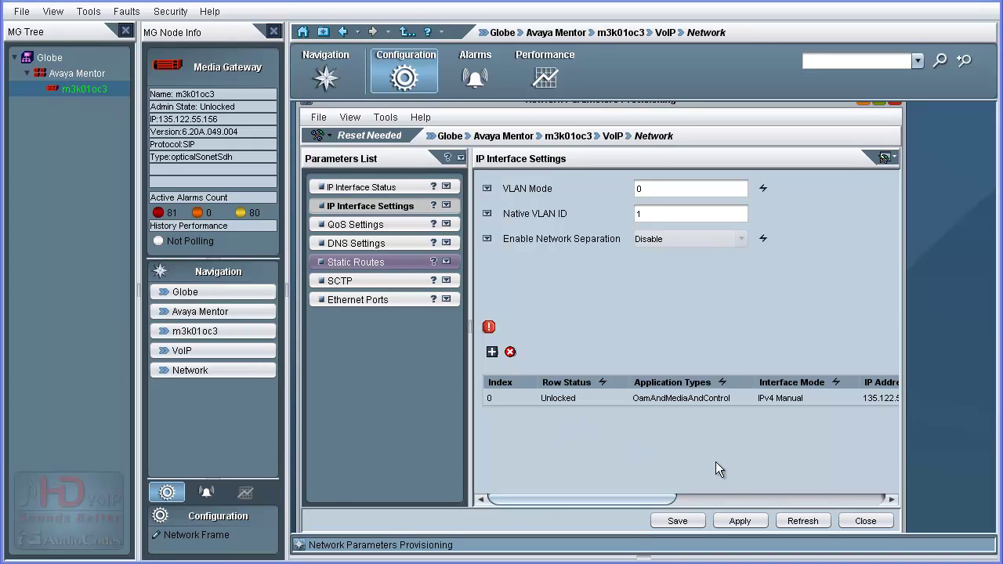
left_click(868, 521)
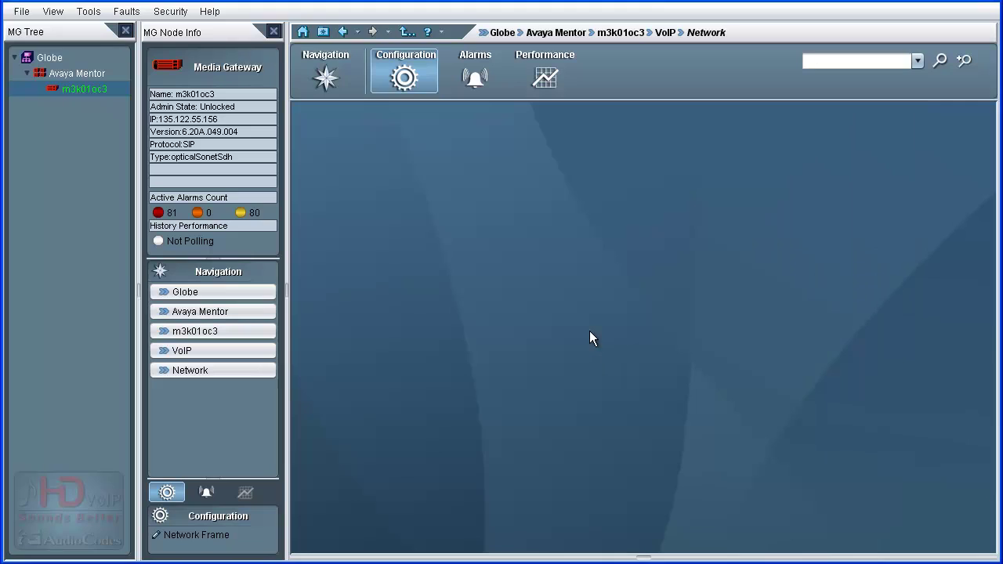
Reset gateway m3k01oc3 with 'Burn configuration into flash memory' enabled.
left_click(353, 81)
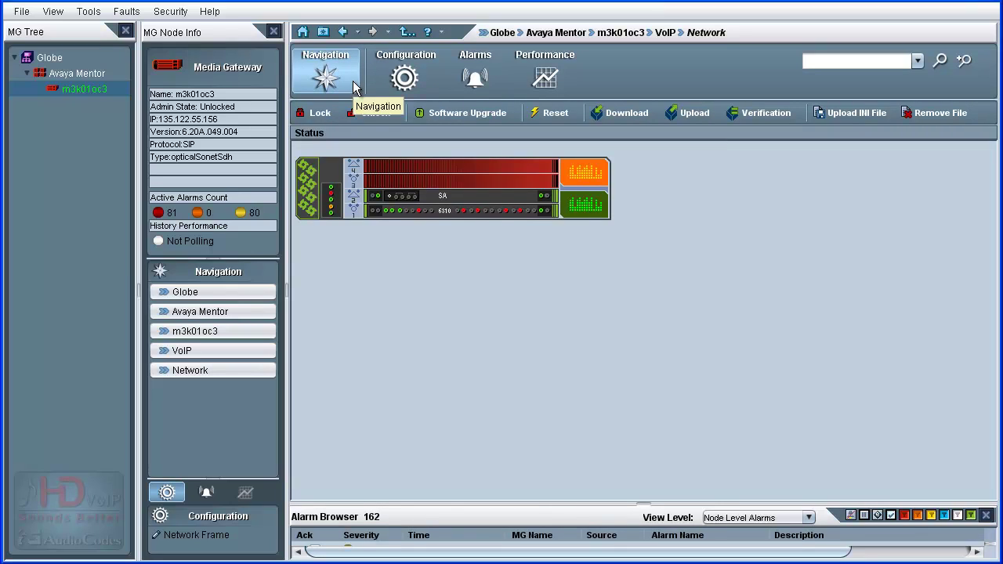
left_click(573, 125)
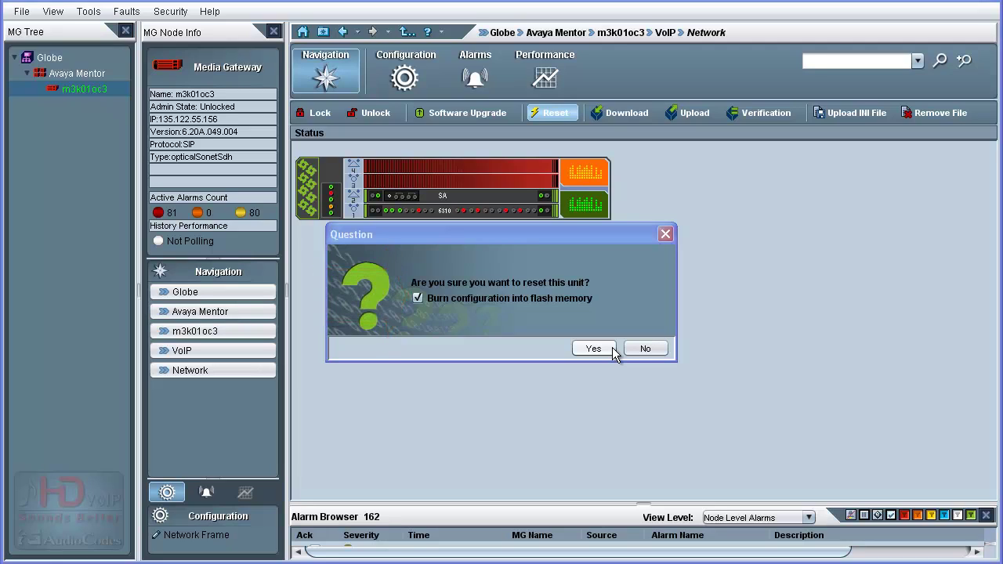
left_click(593, 349)
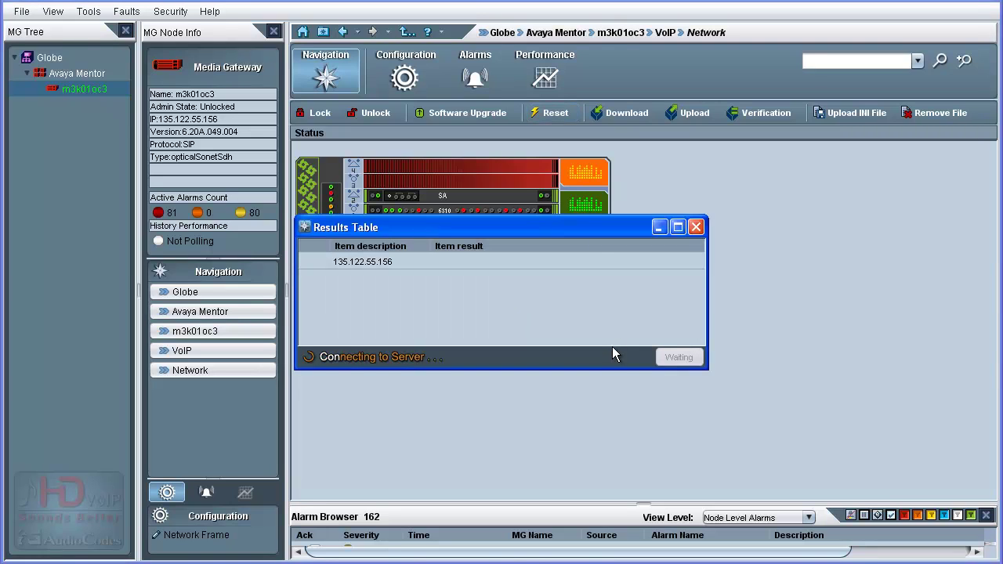
left_click_drag(589, 230, 589, 252)
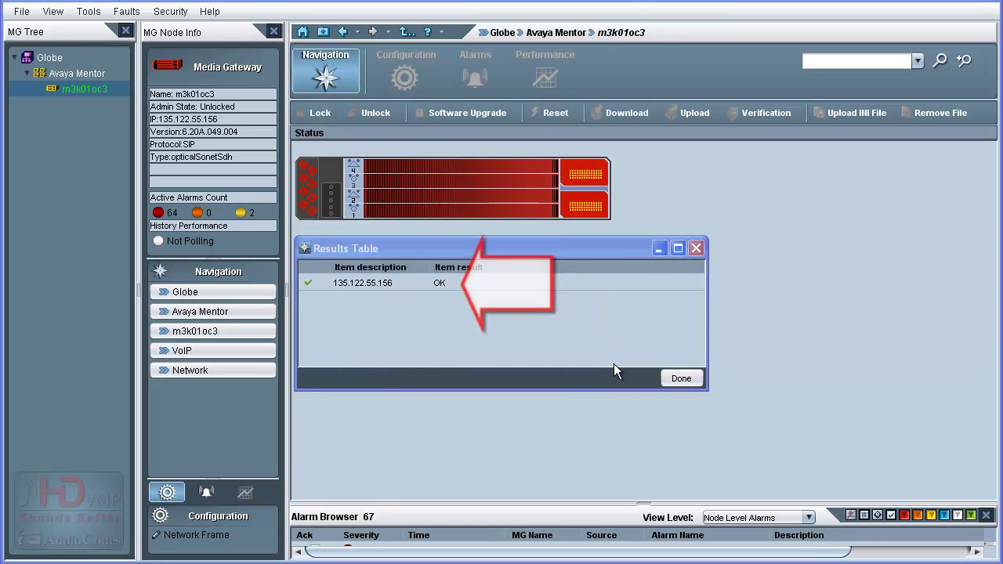
Close the reset Results Table with Done.
left_click(682, 379)
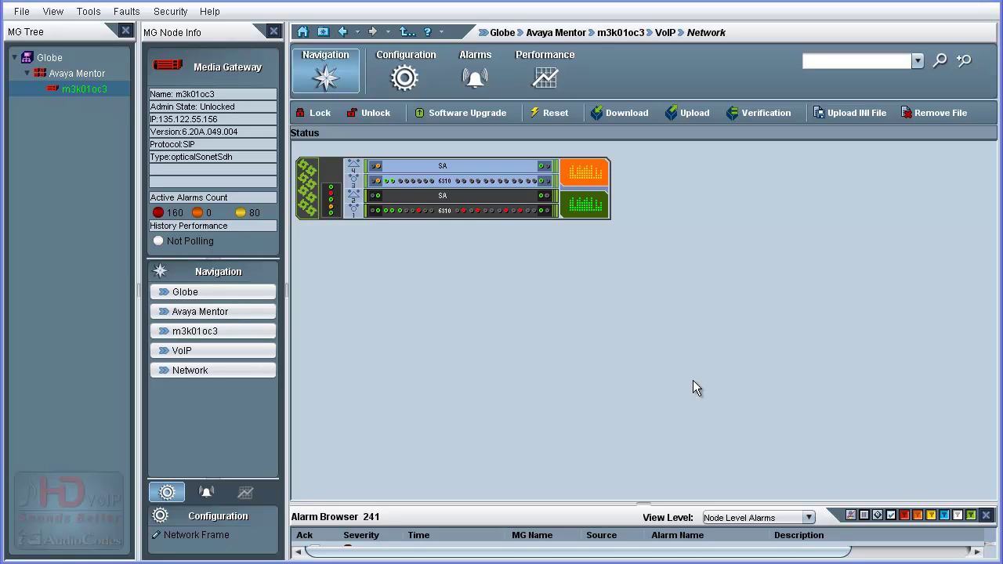
Remove MG m3k01oc3 from the MG Tree and confirm the removal.
right_click(105, 92)
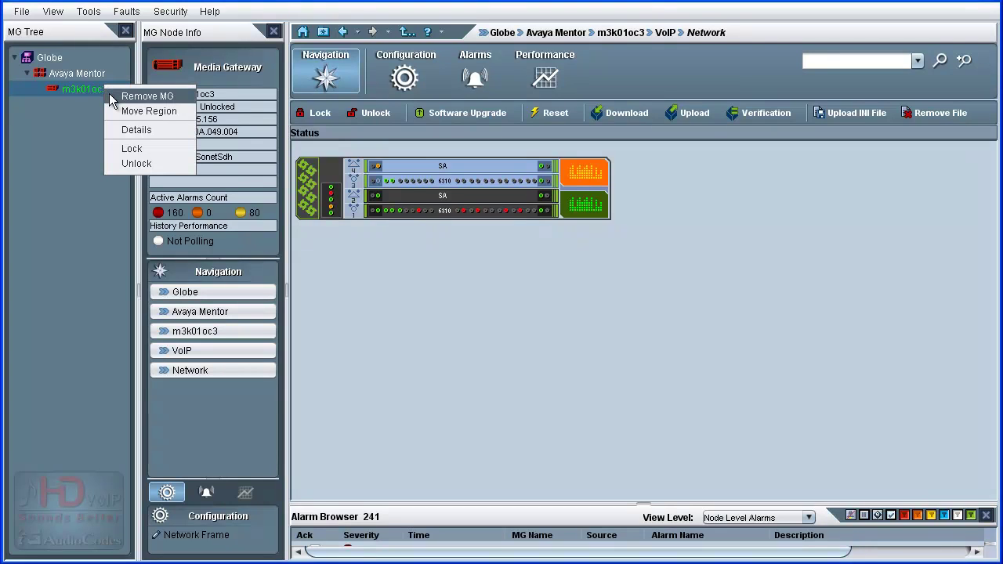
left_click(109, 93)
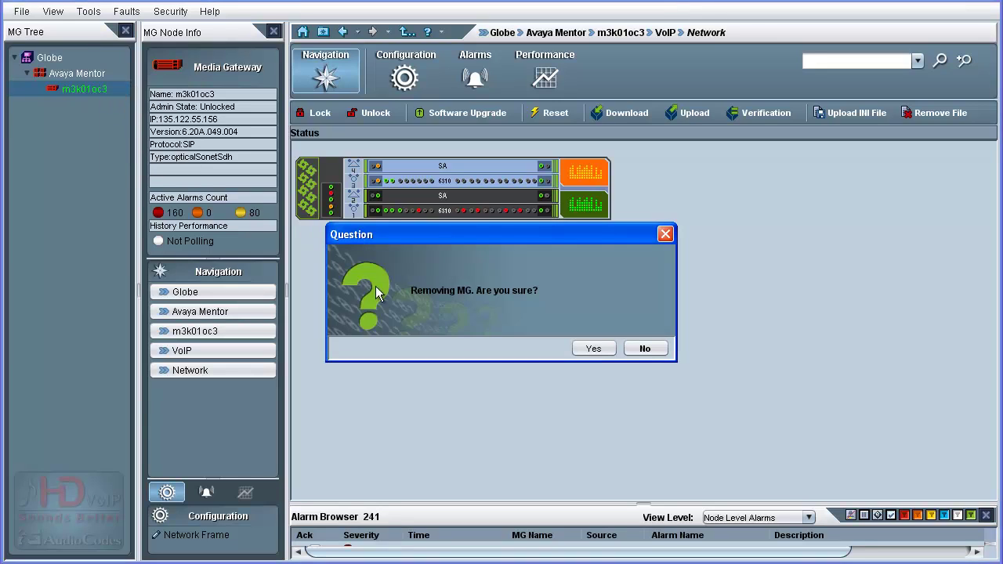
left_click(587, 348)
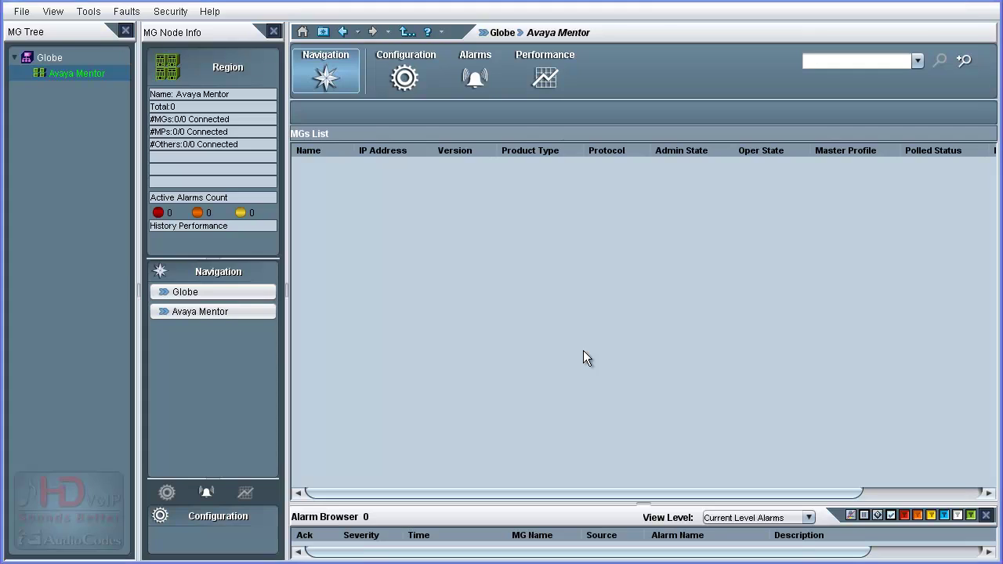
Re-add m3k01oc3 with IP 135.122.55.155 under Avaya Mentor, then select it in the tree.
right_click(89, 84)
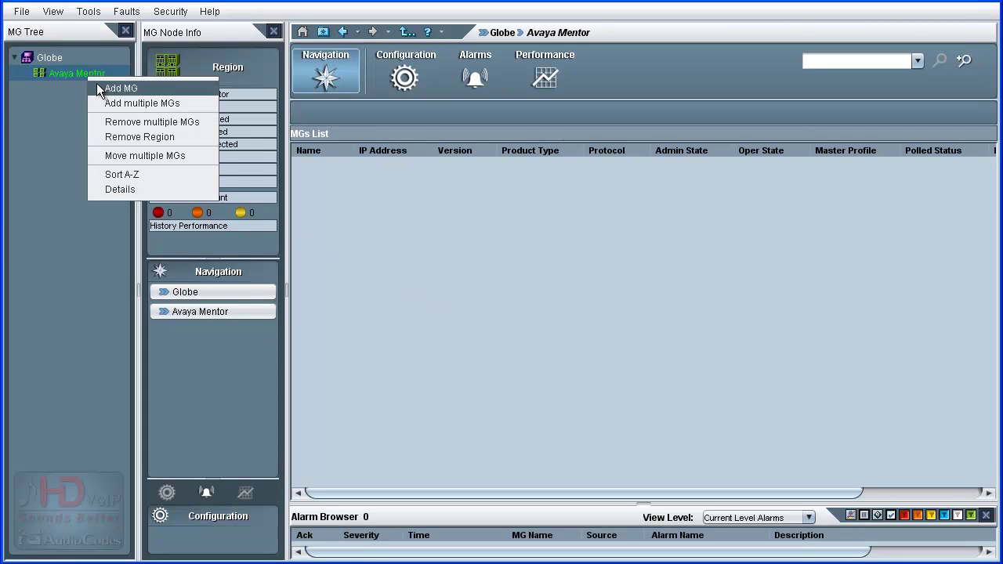
left_click(100, 86)
type("m3k0")
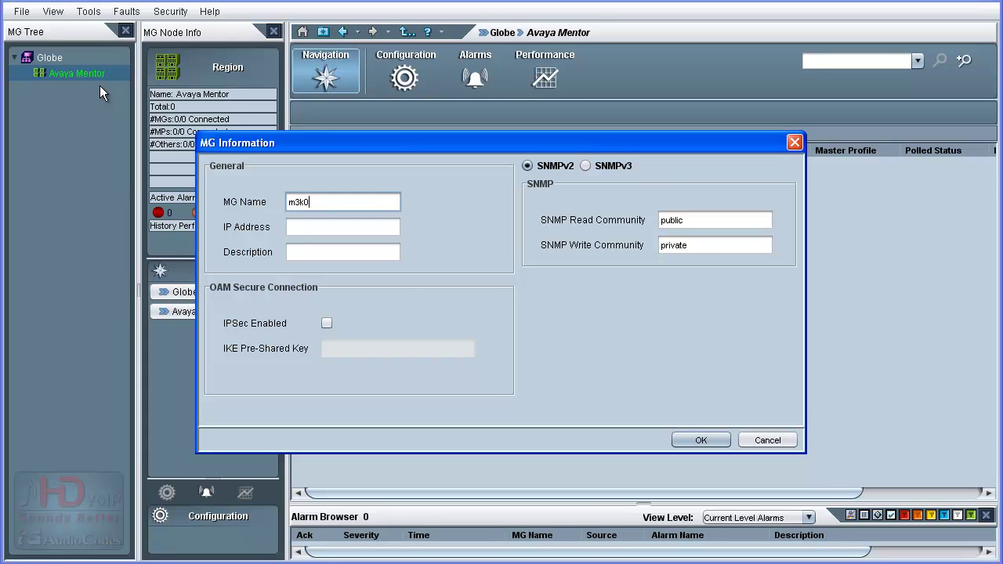
type("1oc3")
key("Tab")
type("13")
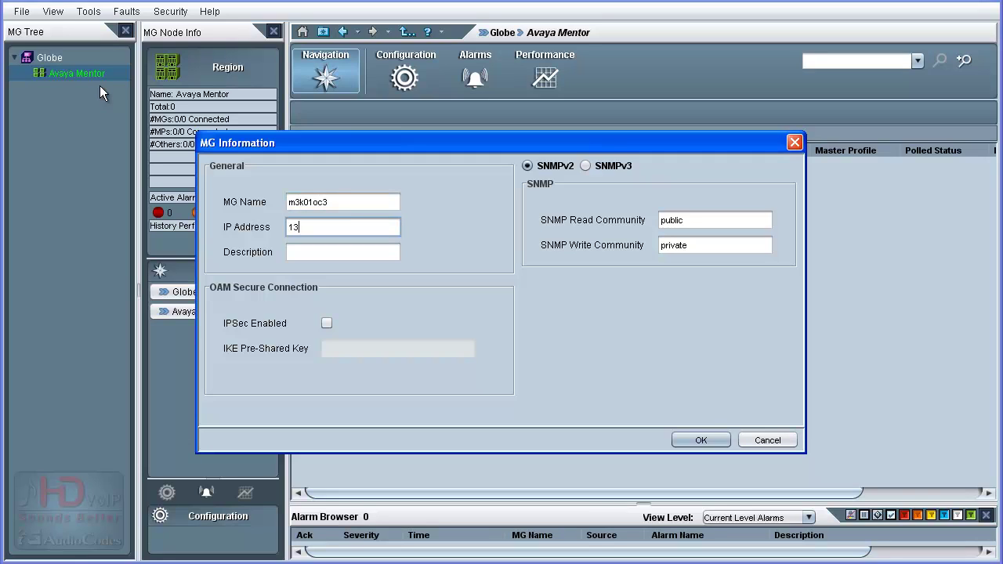
type("5.122.55.155")
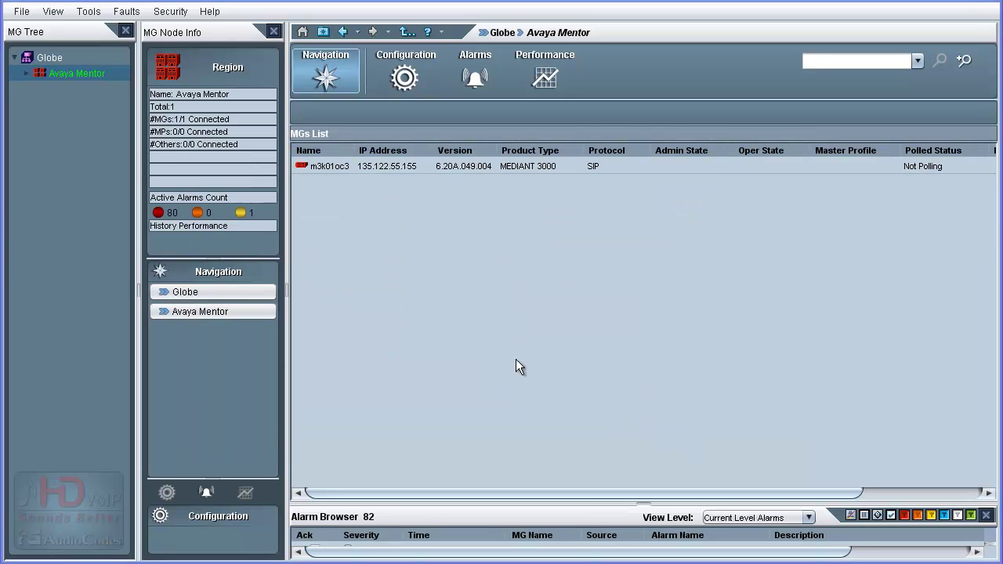
left_click(27, 73)
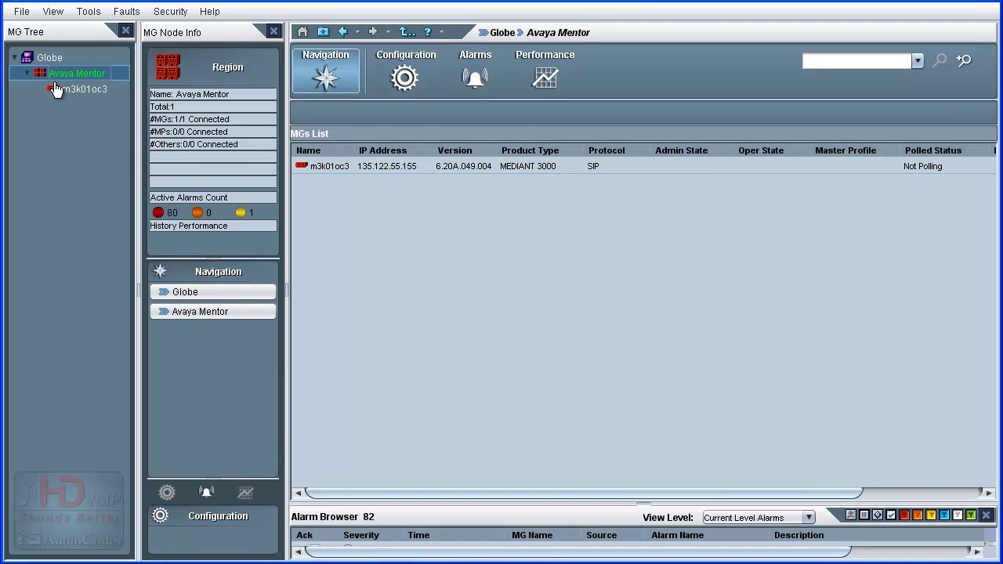
left_click(78, 91)
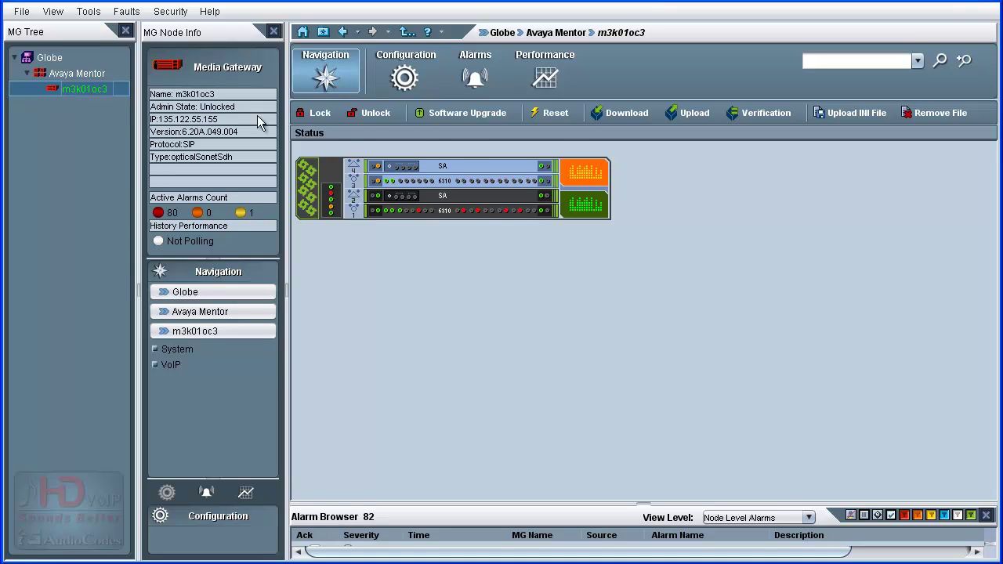
Upload m3k01oc3's configuration to the EMS database, confirm, and dismiss the success report.
left_click(707, 117)
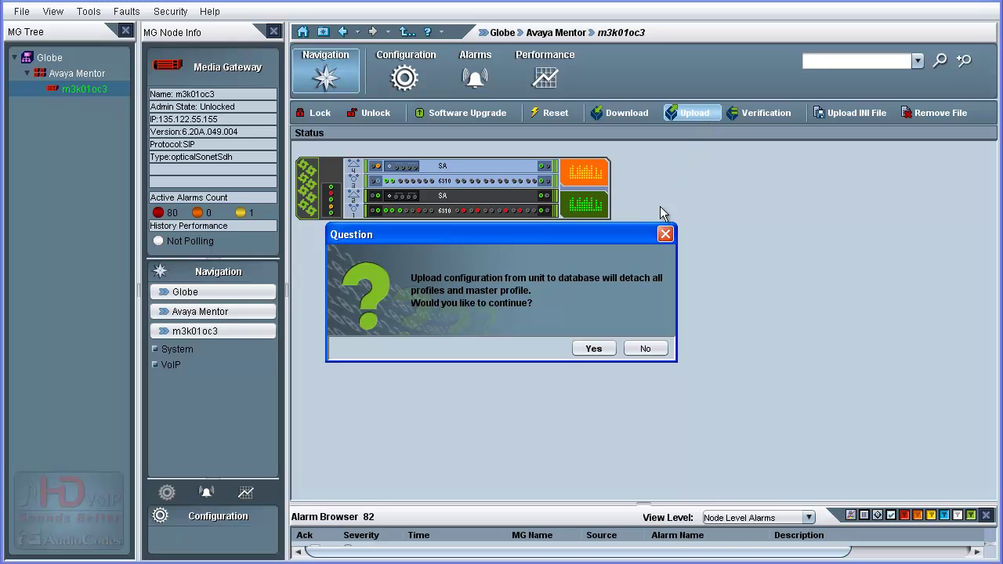
left_click(610, 347)
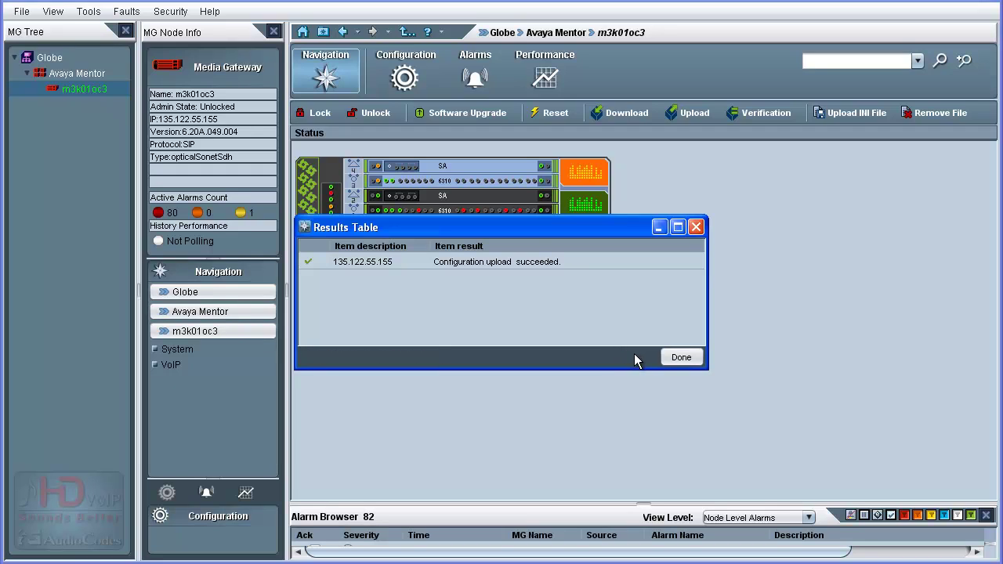
left_click(667, 359)
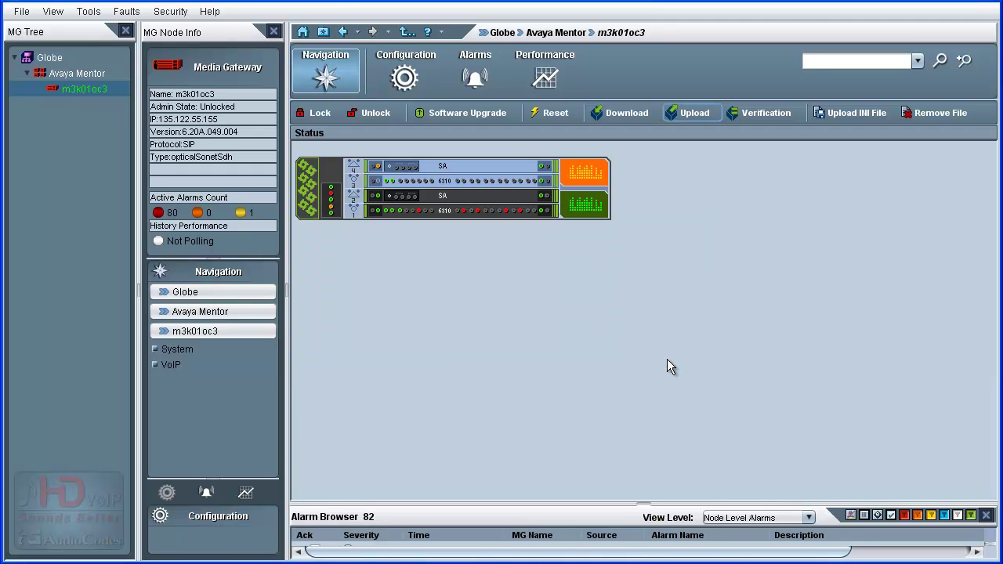